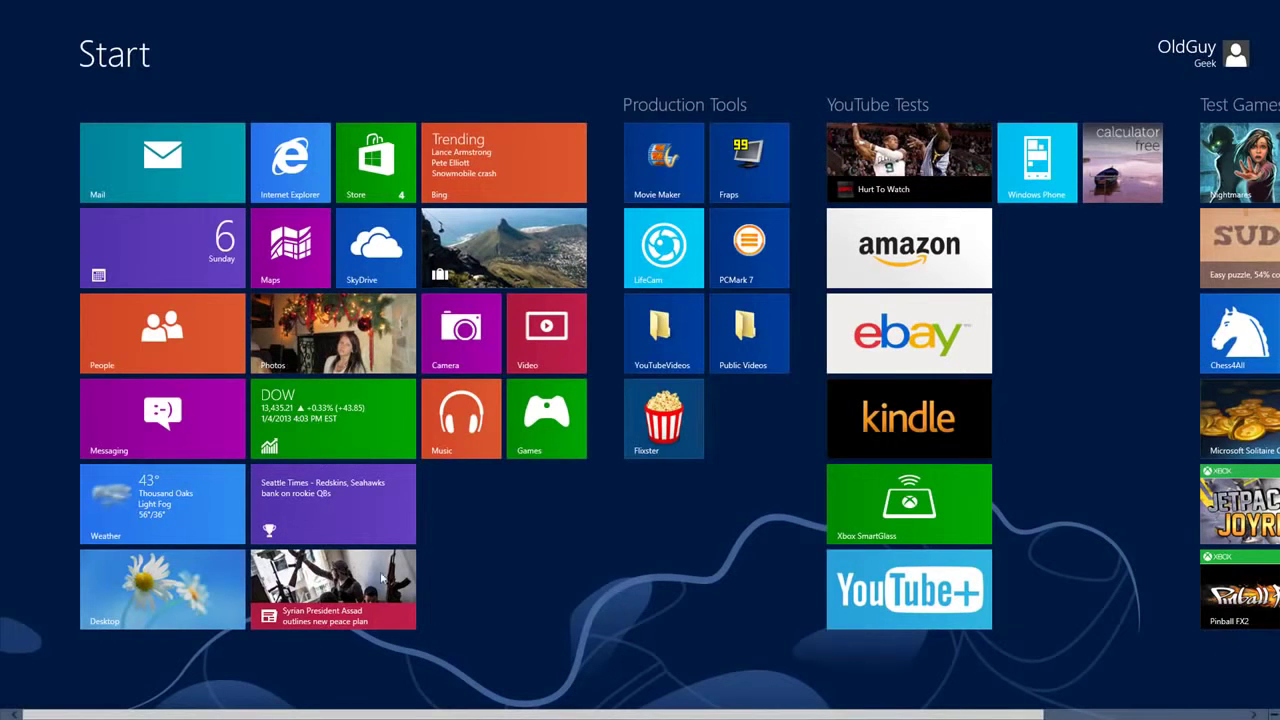
Check the desktop's hidden notification area icons, then return to the Start screen.
{"action": "left_click", "coordinate": [168, 590]}
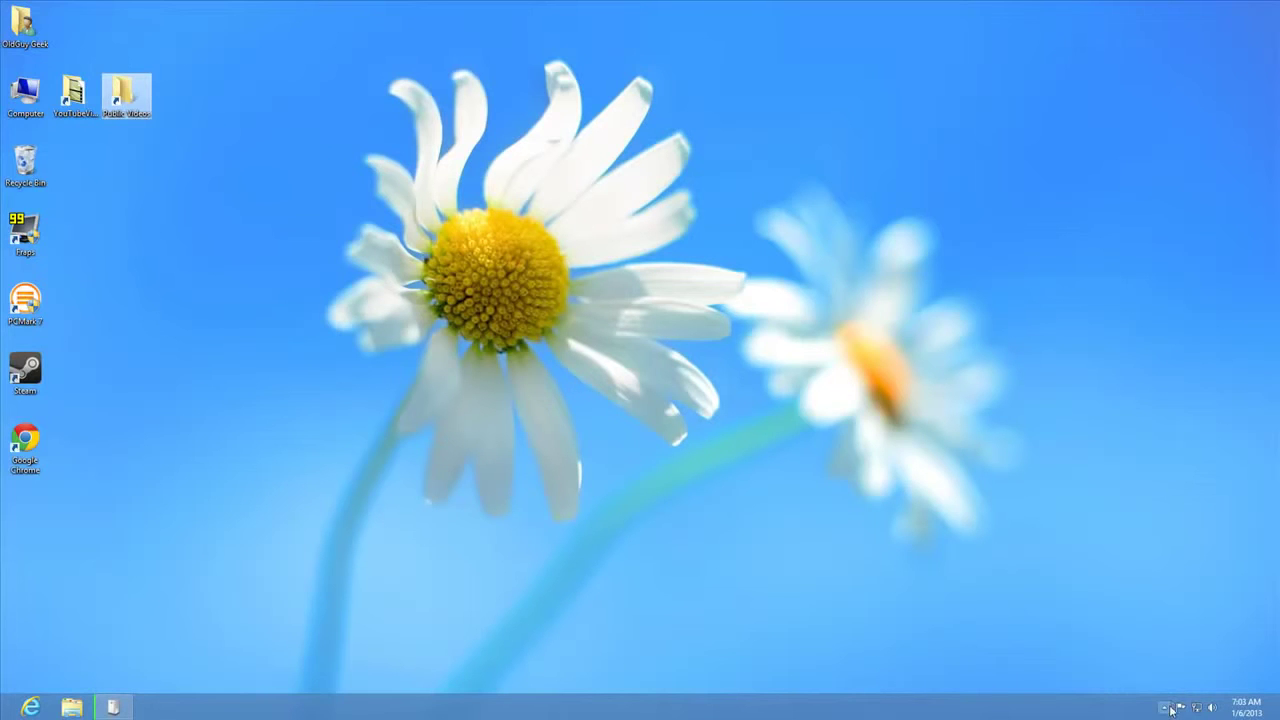
{"action": "left_click", "coordinate": [1163, 708]}
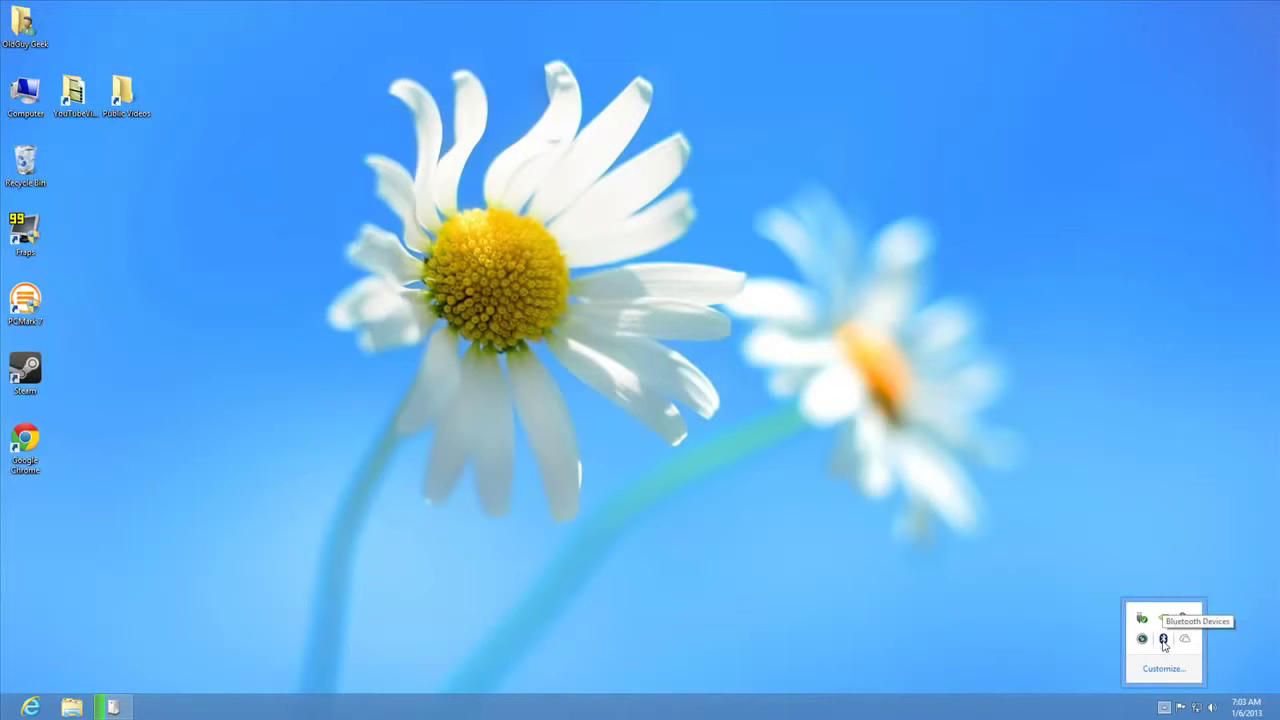
{"action": "key", "text": "super"}
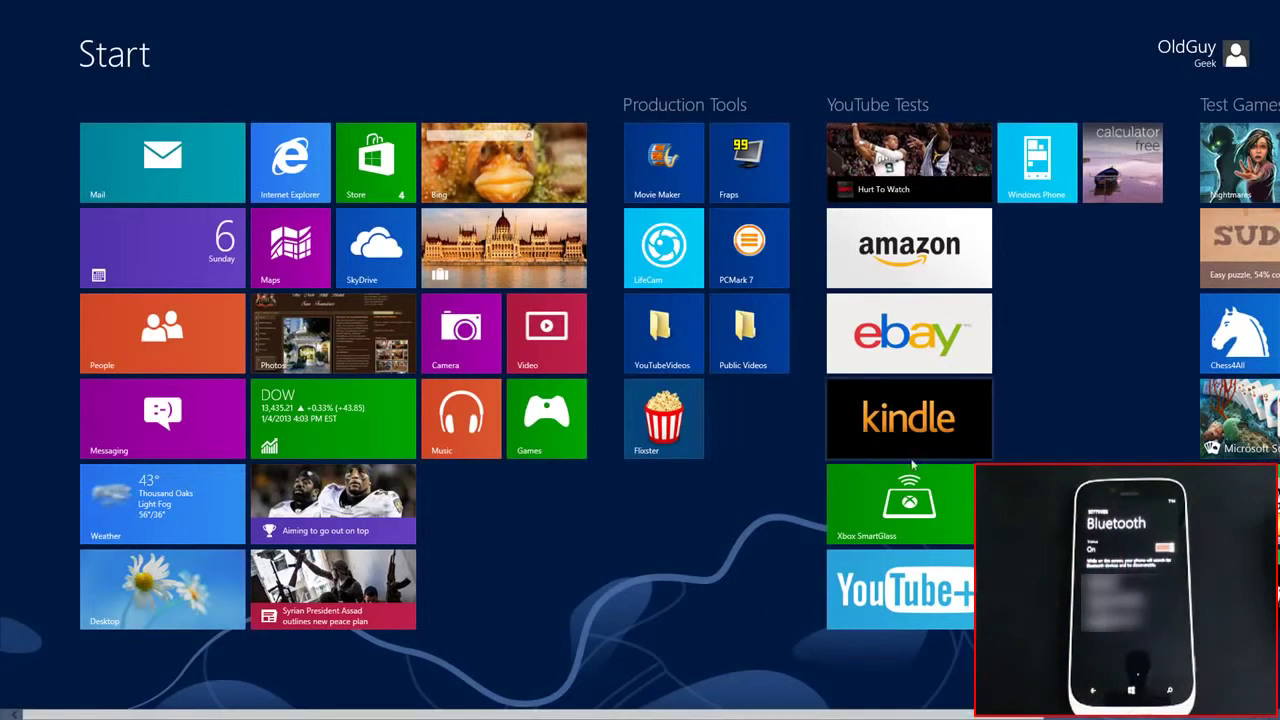
Open the full PC settings from the Settings charm.
{"action": "mouse_move", "coordinate": [1266, 700]}
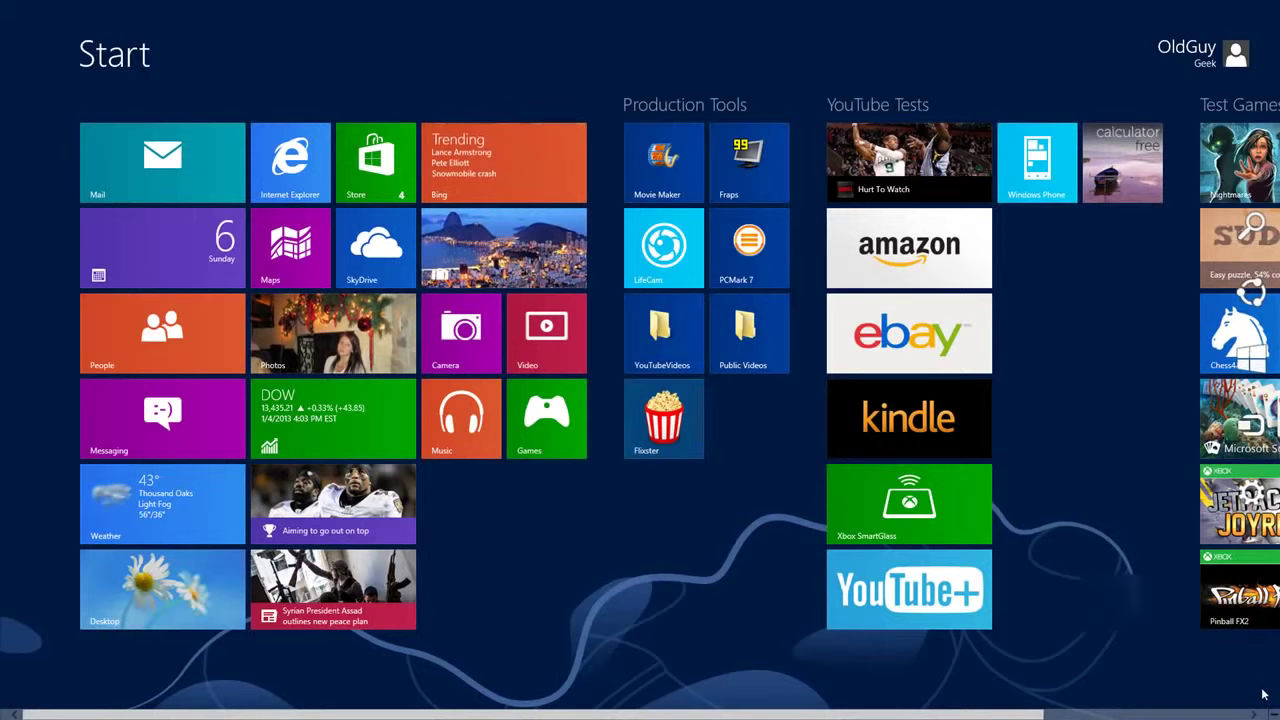
{"action": "mouse_move", "coordinate": [1260, 524]}
{"action": "left_click", "coordinate": [1255, 500]}
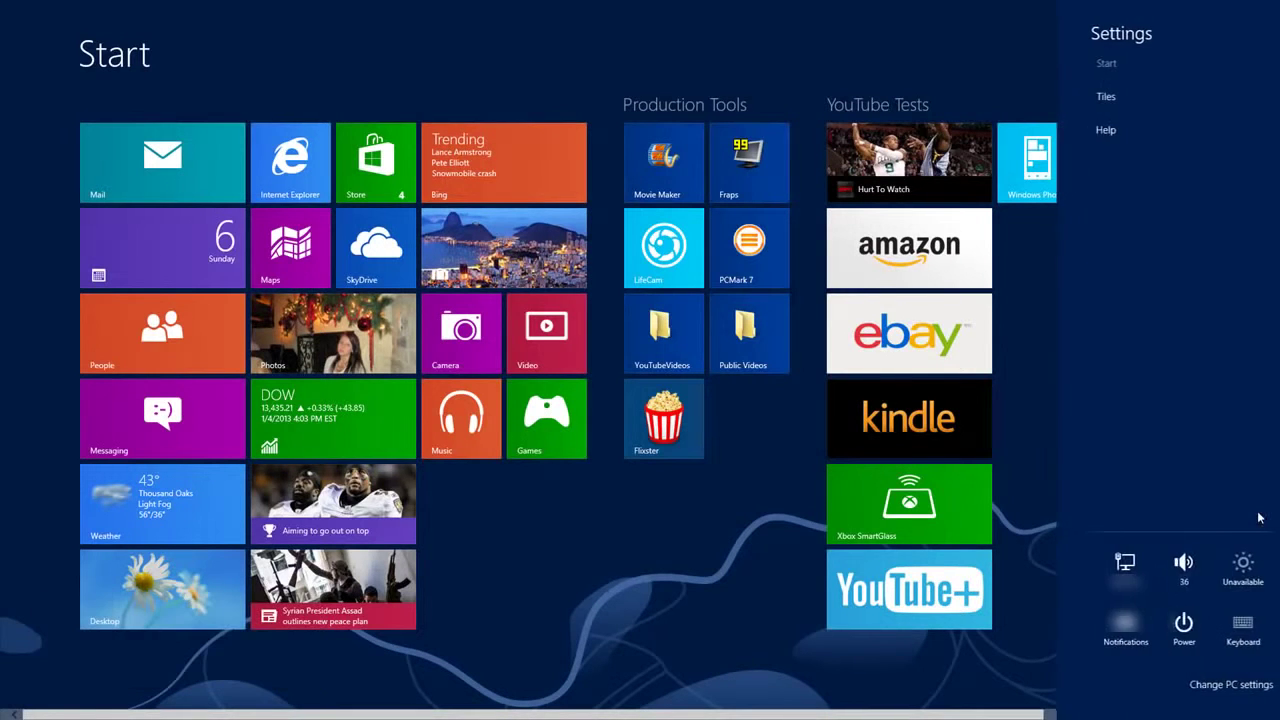
{"action": "left_click", "coordinate": [1186, 688]}
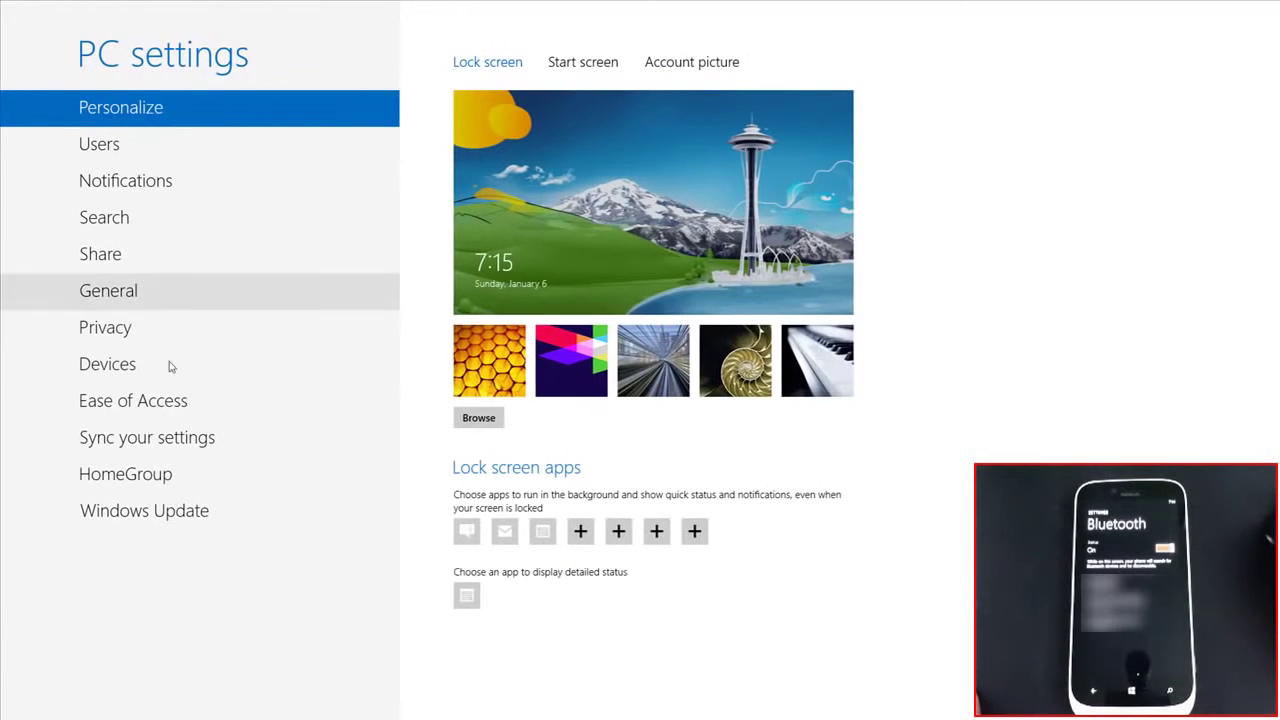
Add the Windows Phone under Devices and confirm the matching passcodes.
{"action": "left_click", "coordinate": [106, 364]}
{"action": "left_click", "coordinate": [528, 104]}
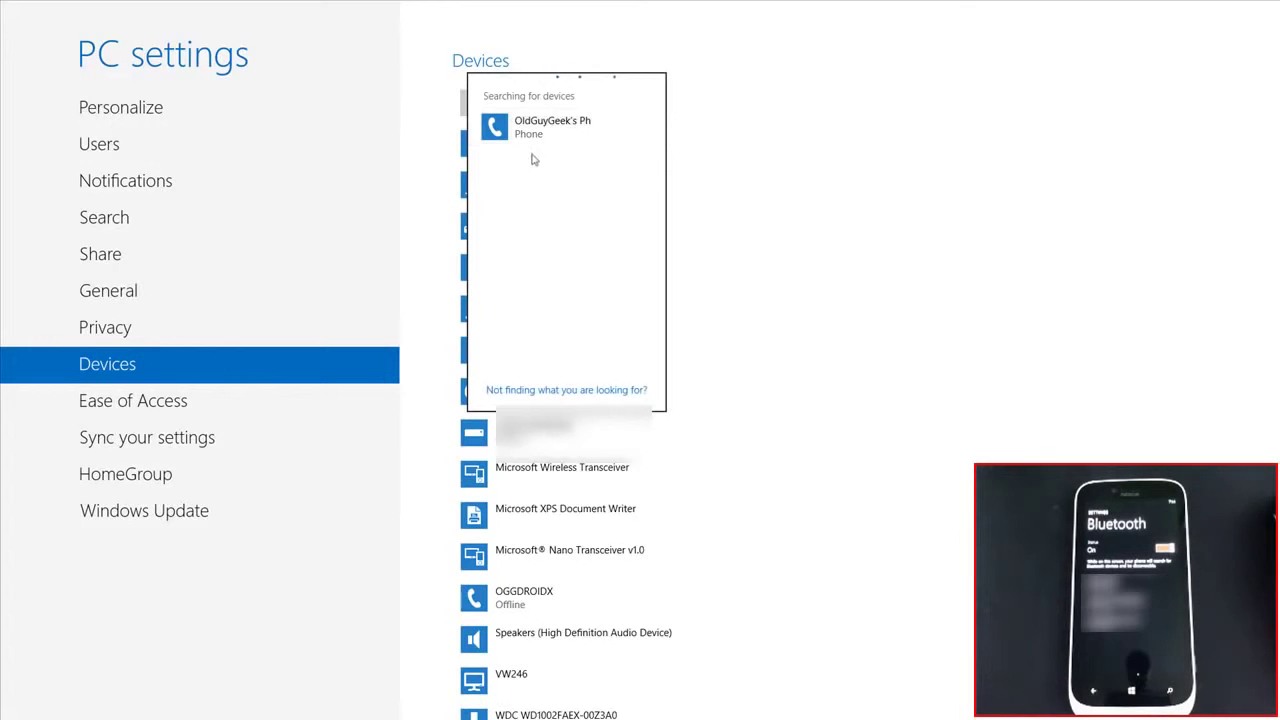
{"action": "left_click", "coordinate": [530, 131]}
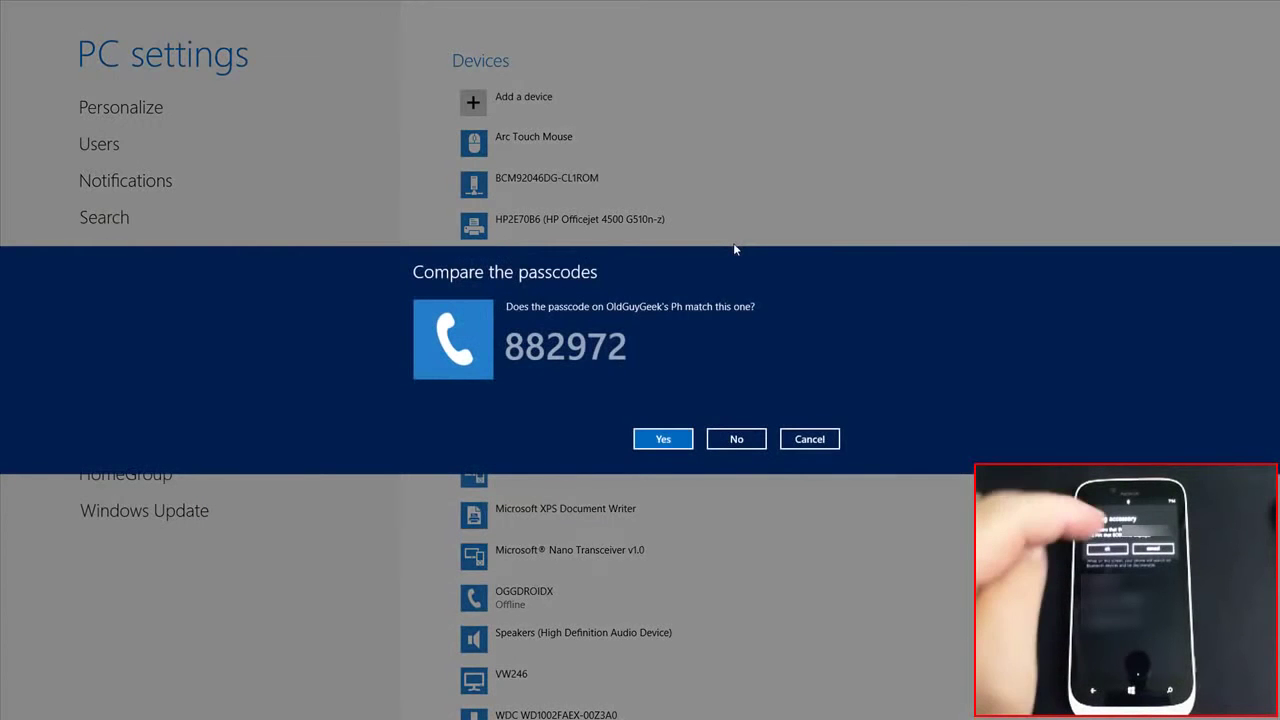
{"action": "left_click", "coordinate": [667, 442]}
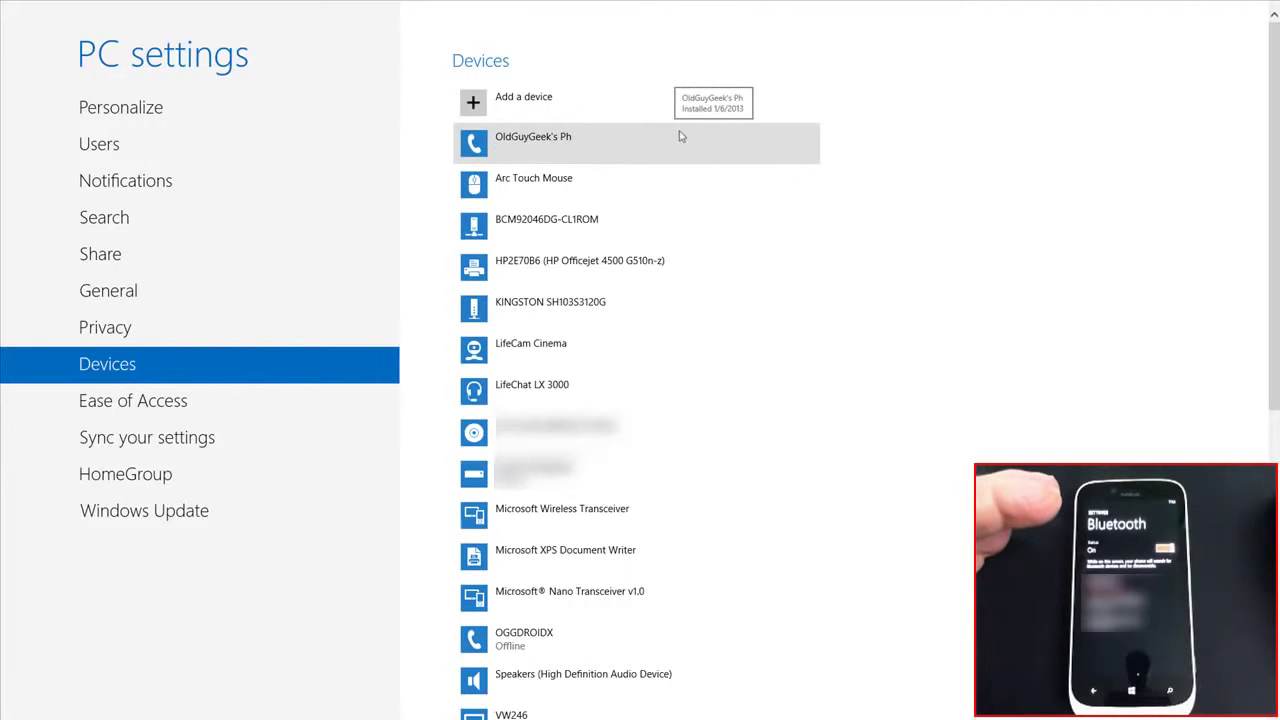
Close PC settings, search for the phone, and pin its control to Start.
{"action": "left_click_drag", "start_coordinate": [535, 7], "coordinate": [600, 705]}
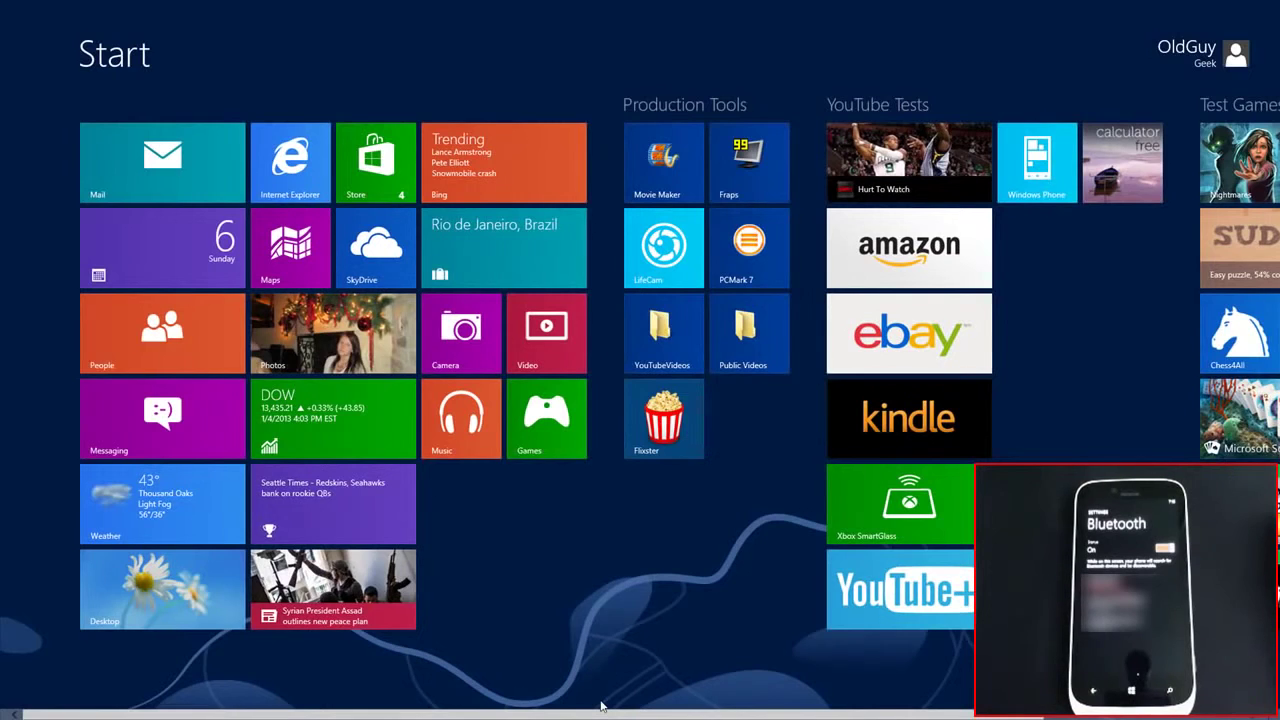
{"action": "type", "text": "ol"}
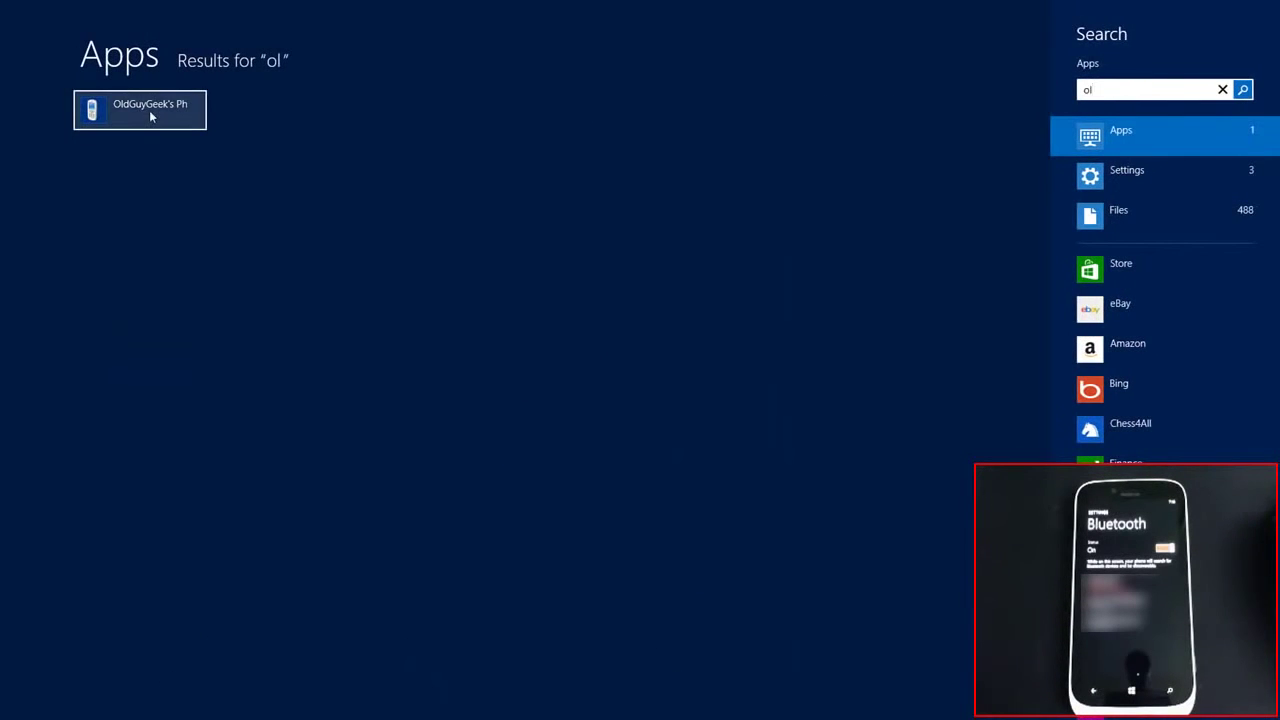
{"action": "right_click", "coordinate": [151, 116]}
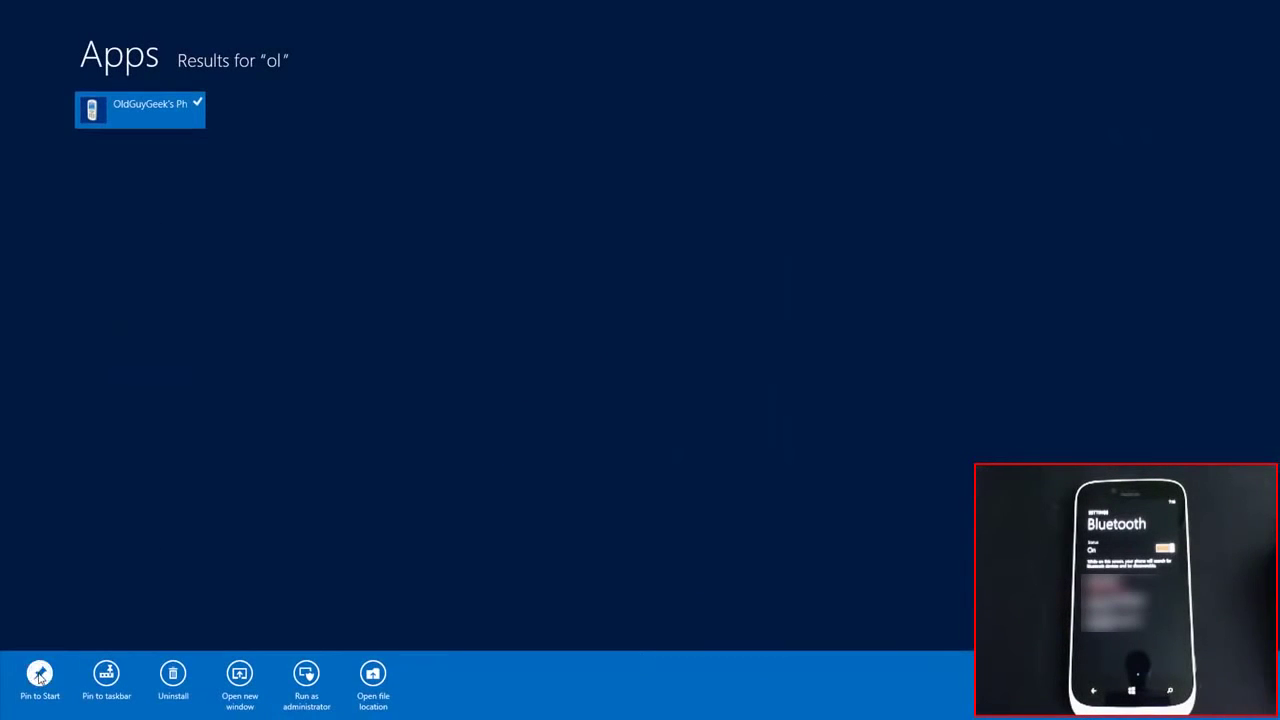
{"action": "left_click", "coordinate": [38, 674]}
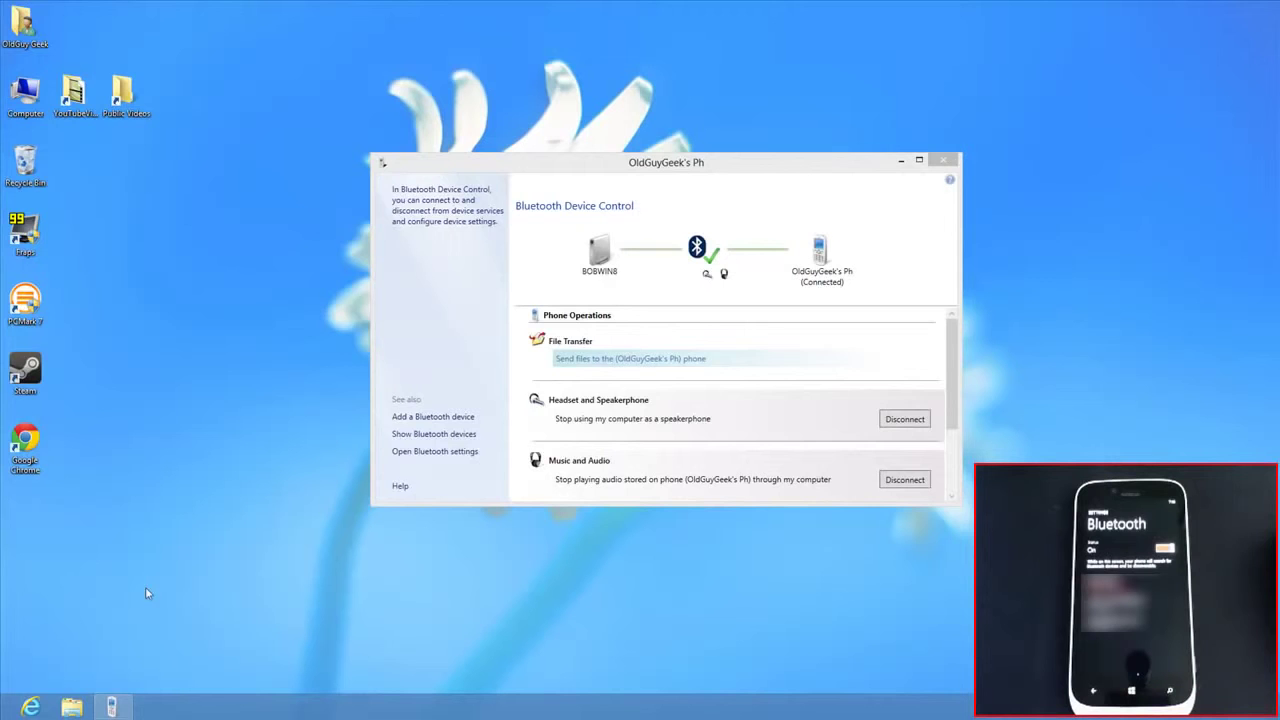
Move the phone tile into the YouTube Tests group beside the Windows Phone tile.
{"action": "left_click", "coordinate": [945, 162]}
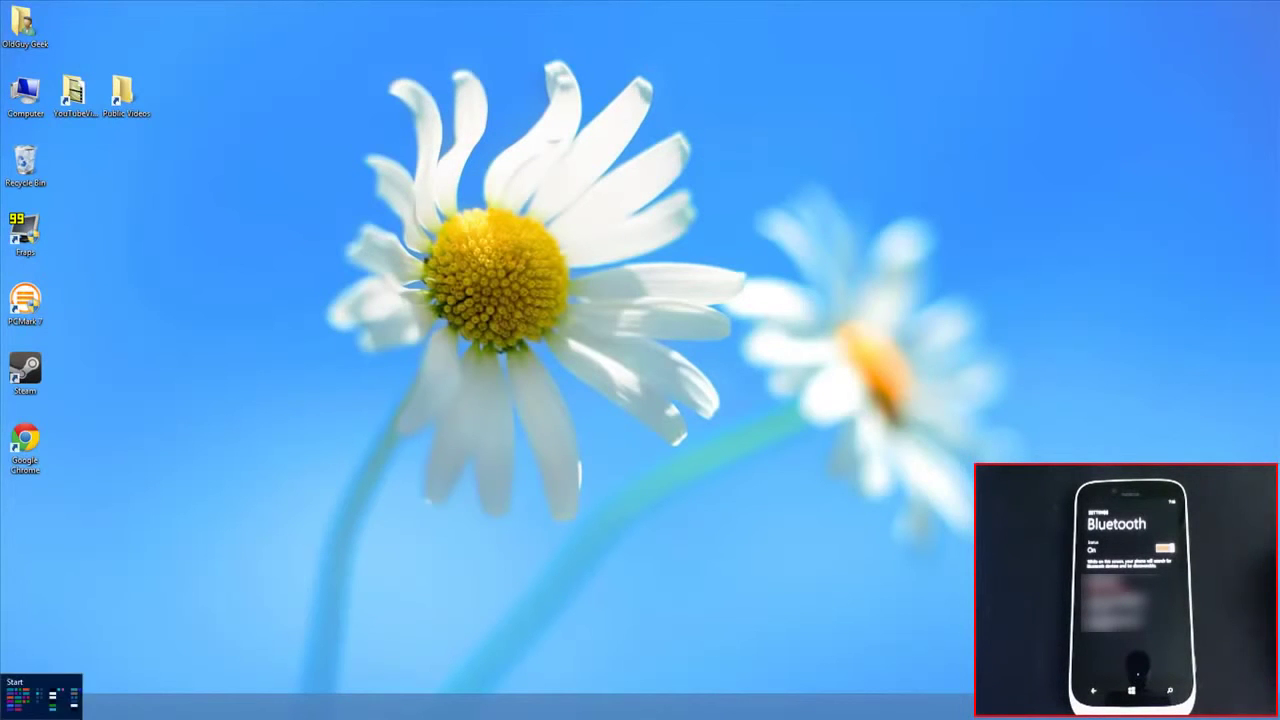
{"action": "left_click", "coordinate": [12, 712]}
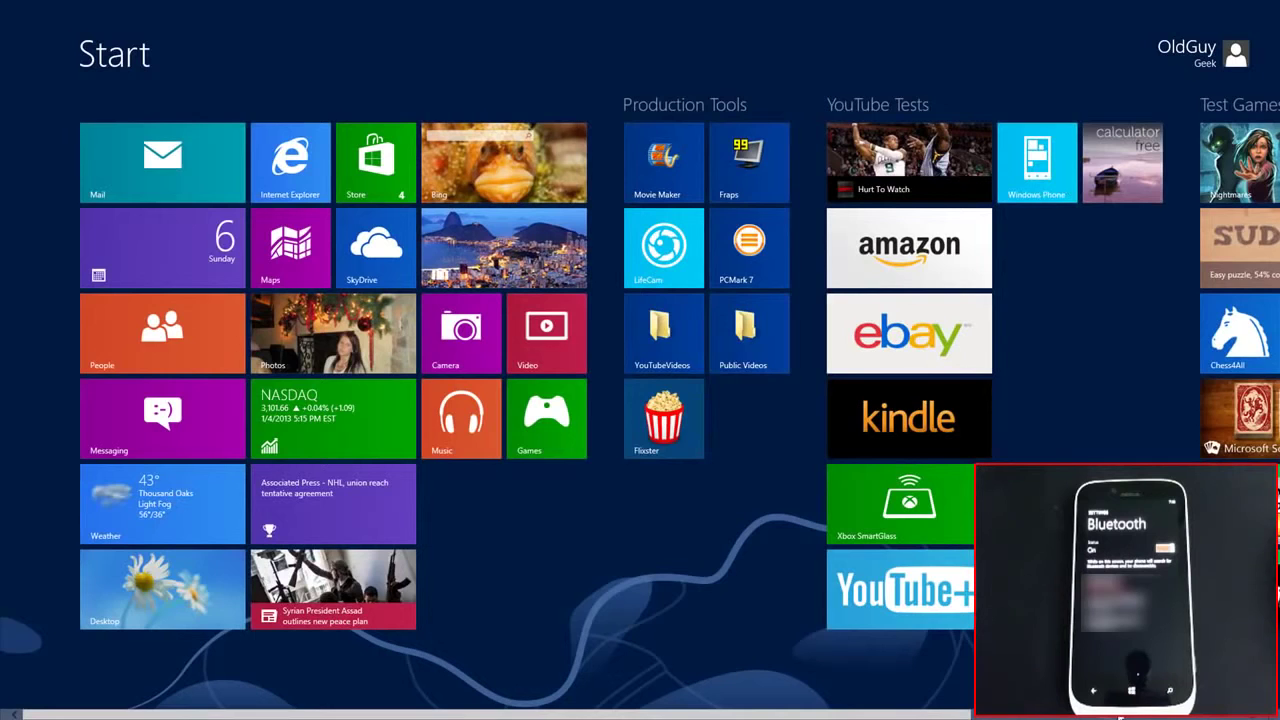
{"action": "scroll", "coordinate": [1180, 334], "scroll_direction": "down", "scroll_amount": 3}
{"action": "left_click_drag", "start_coordinate": [1159, 172], "coordinate": [684, 258]}
{"action": "left_click", "coordinate": [784, 158]}
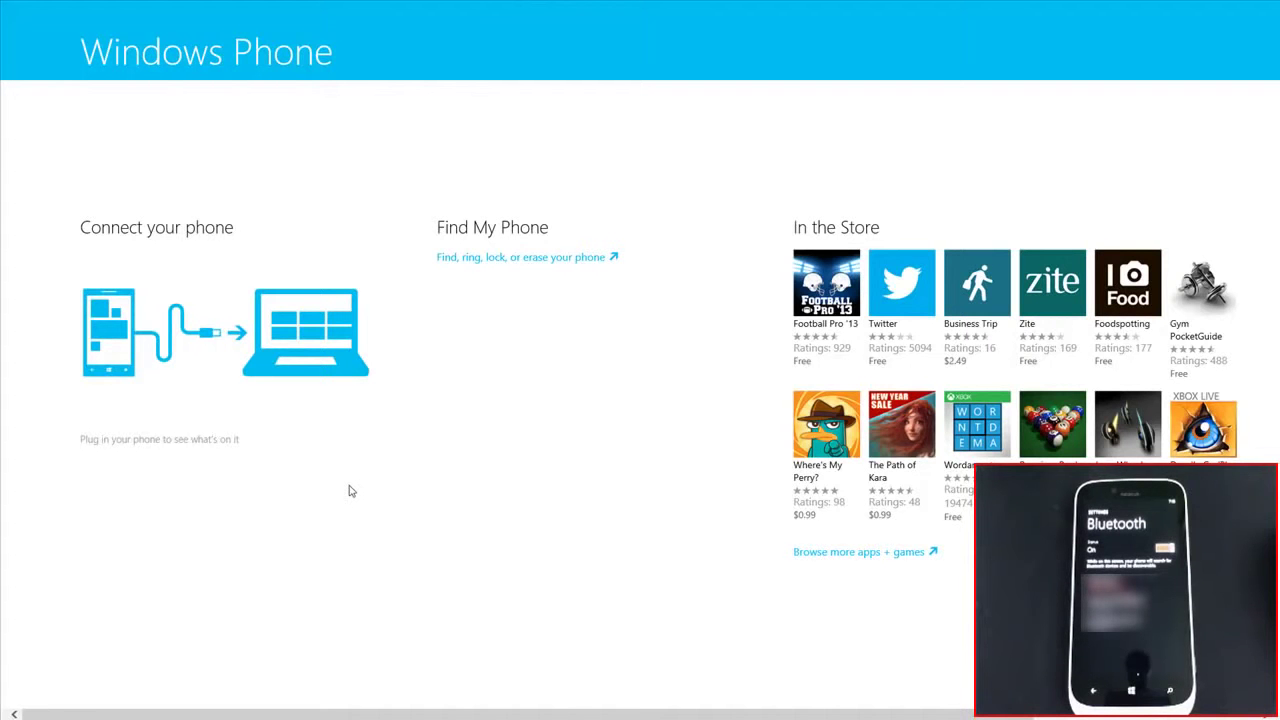
{"action": "left_click_drag", "start_coordinate": [521, 31], "coordinate": [549, 715]}
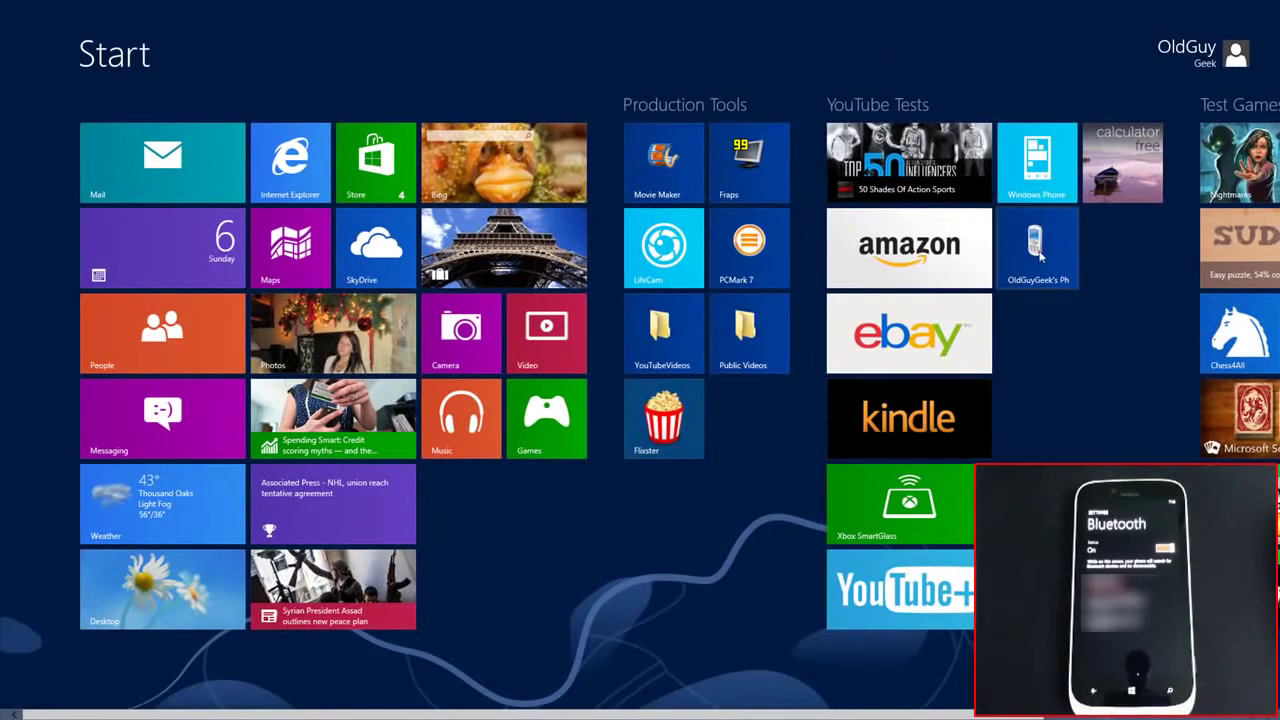
Open the phone's Start tile to show its Bluetooth Device Control window.
{"action": "left_click", "coordinate": [1037, 257]}
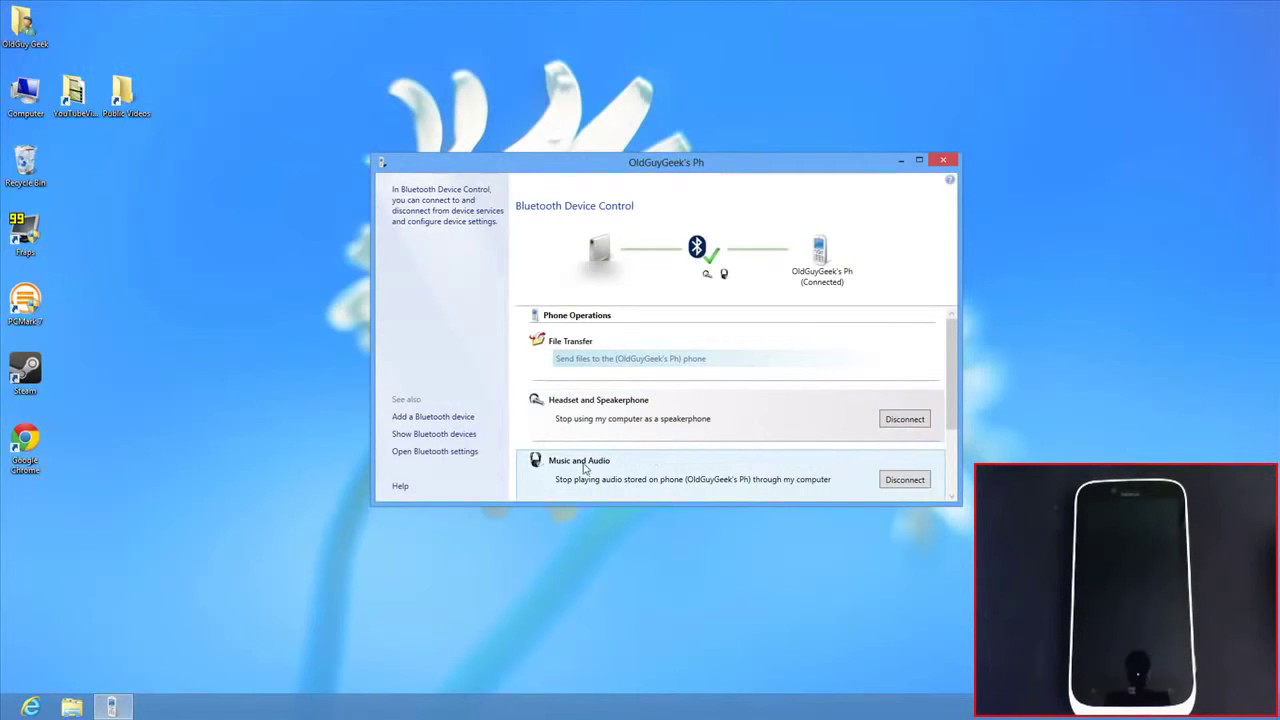
Disconnect Music and Audio, then check the phone's media remote control from the tray.
{"action": "left_click", "coordinate": [905, 480]}
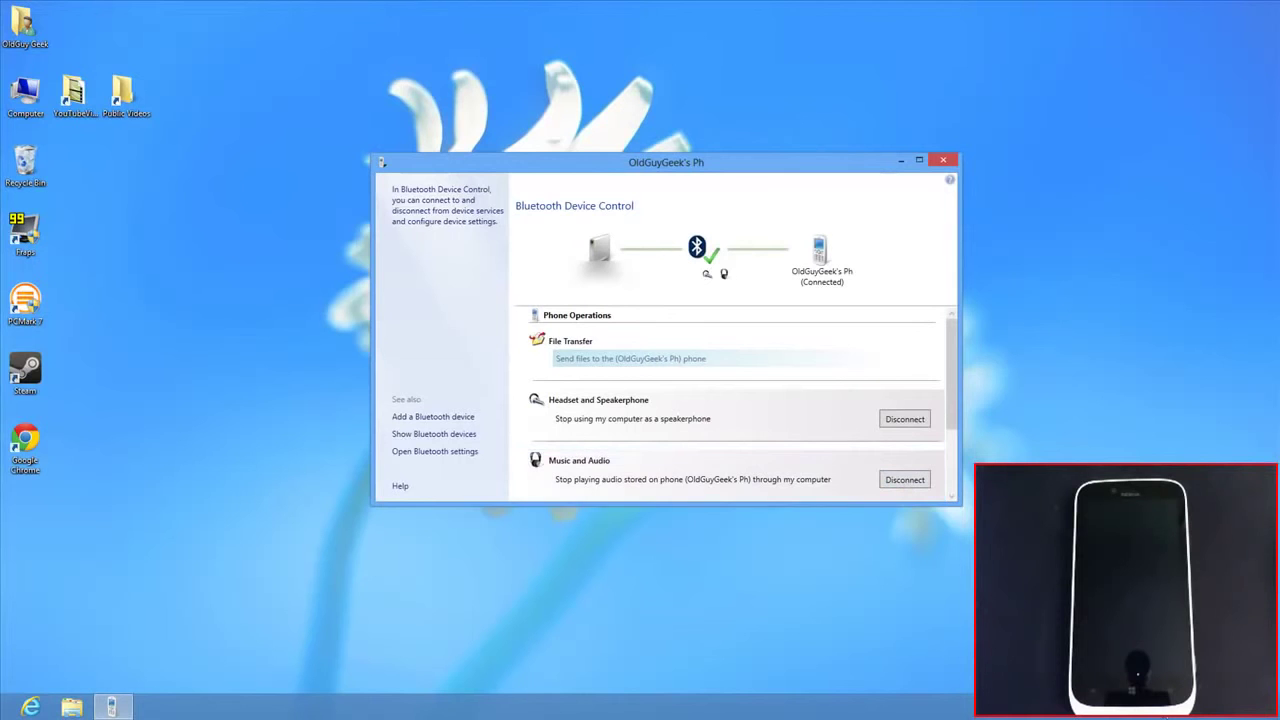
{"action": "left_click", "coordinate": [1163, 707]}
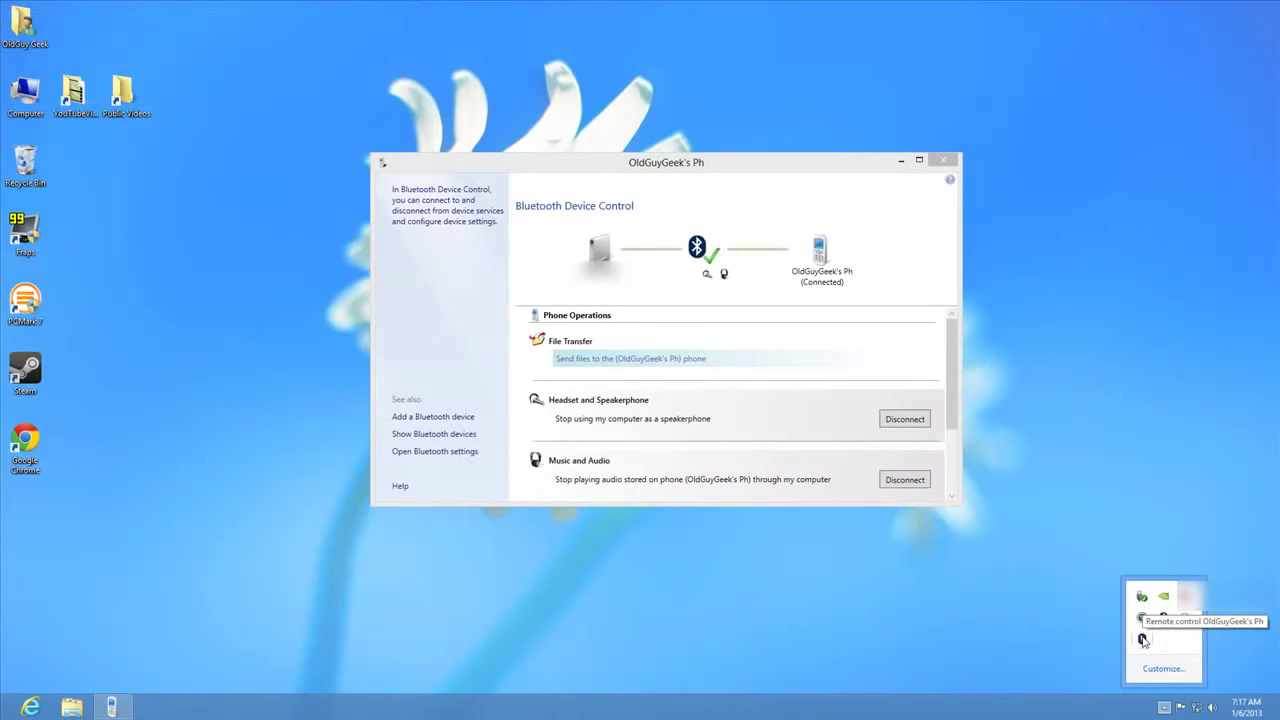
{"action": "left_click", "coordinate": [1143, 641]}
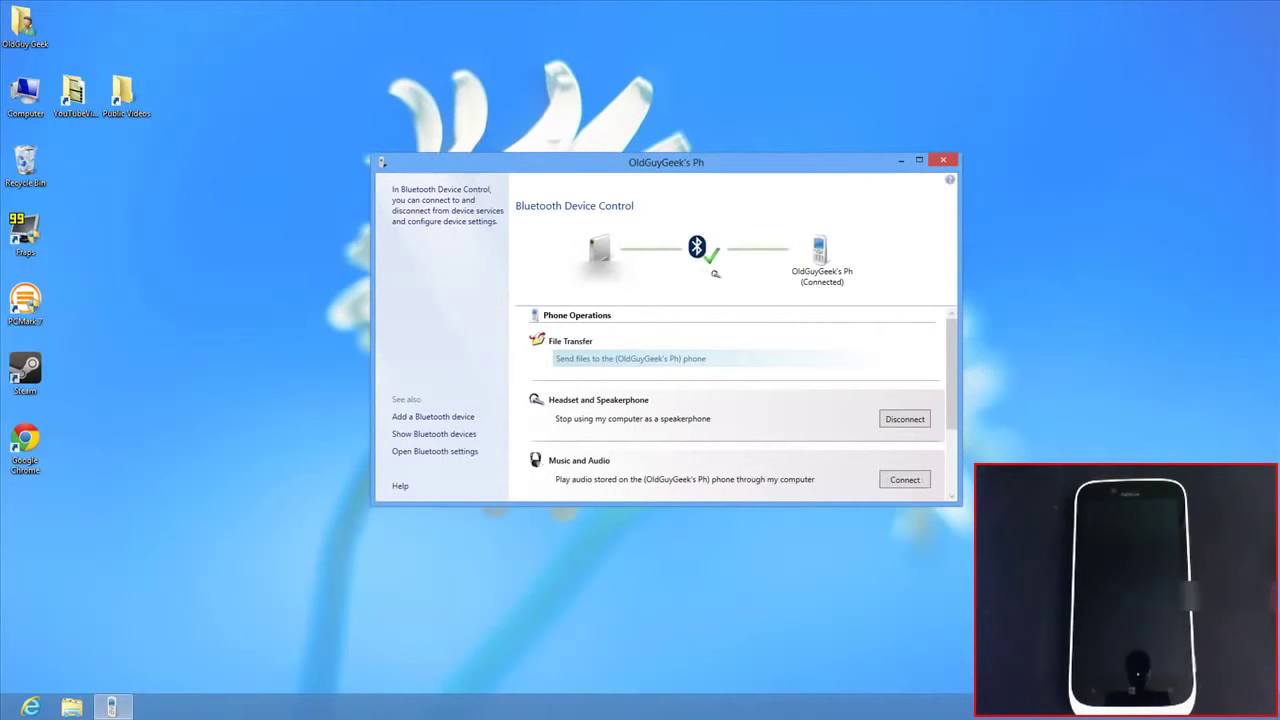
Add Win8IE10RightClickTopMenu.jpg from Pictures to the Bluetooth FTP Wizard's send list.
{"action": "left_click", "coordinate": [588, 362]}
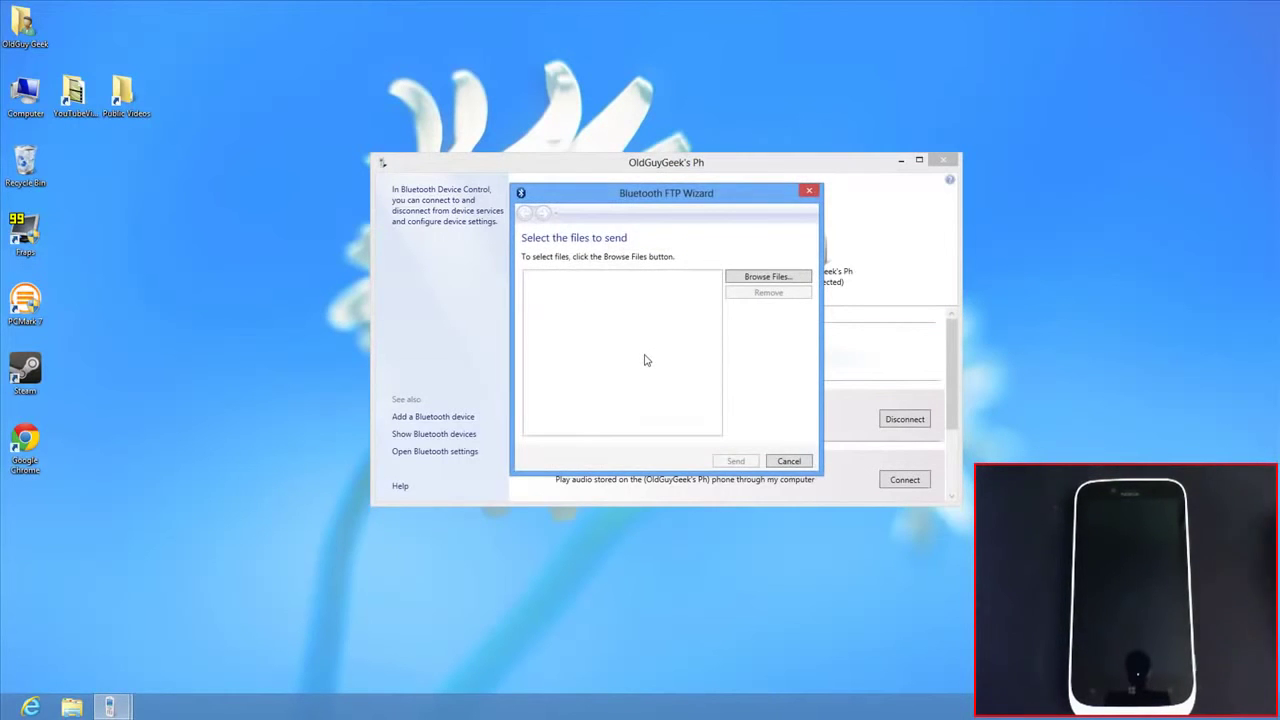
{"action": "left_click", "coordinate": [763, 275]}
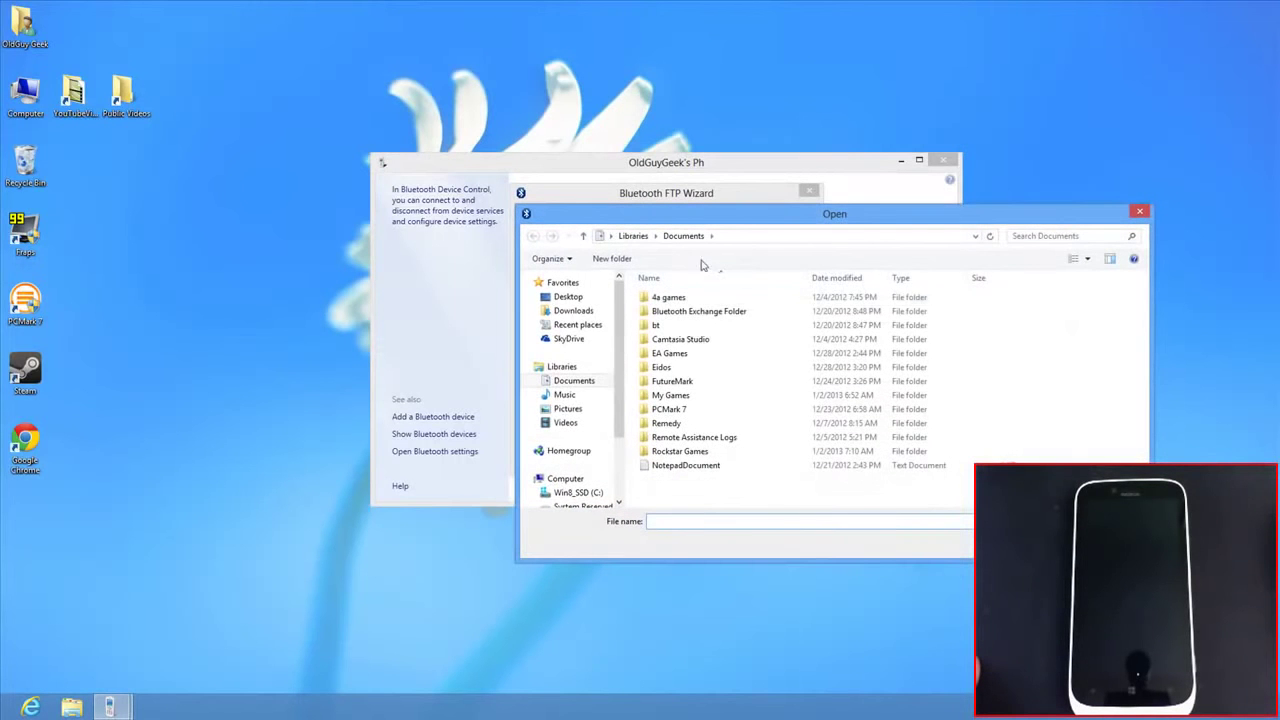
{"action": "left_click", "coordinate": [565, 409]}
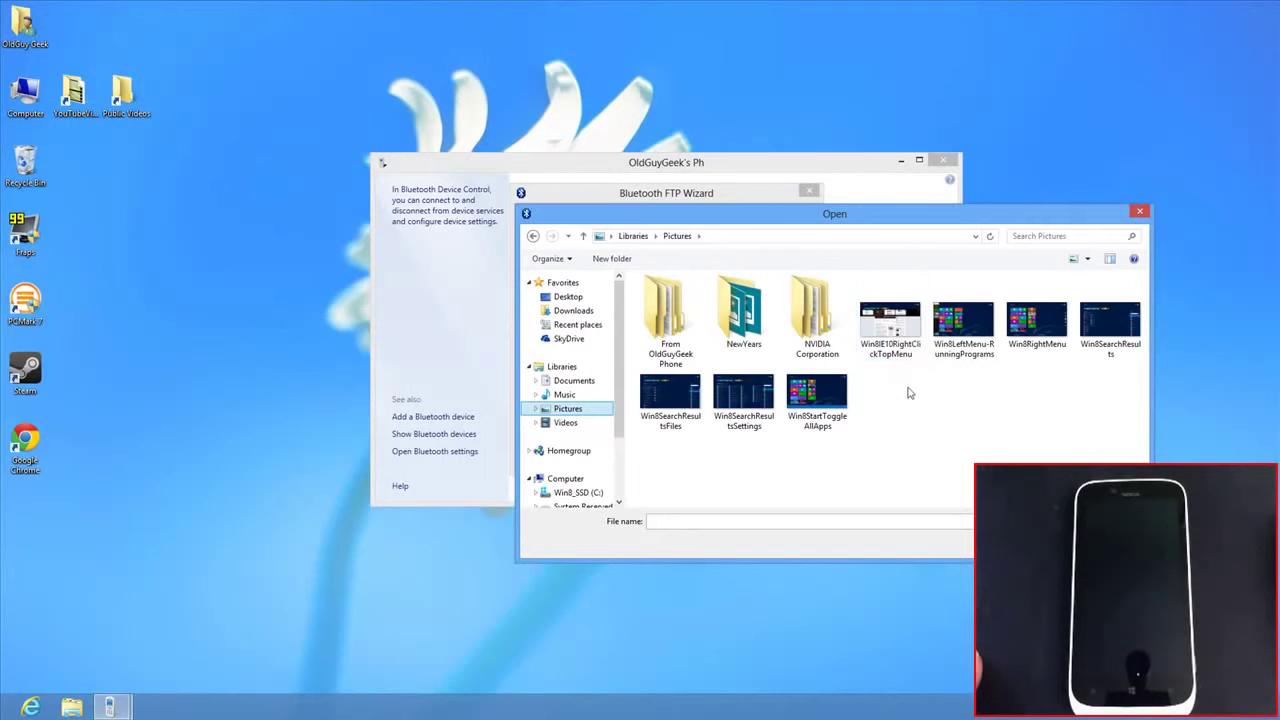
{"action": "left_click", "coordinate": [890, 326]}
{"action": "key", "text": "Return"}
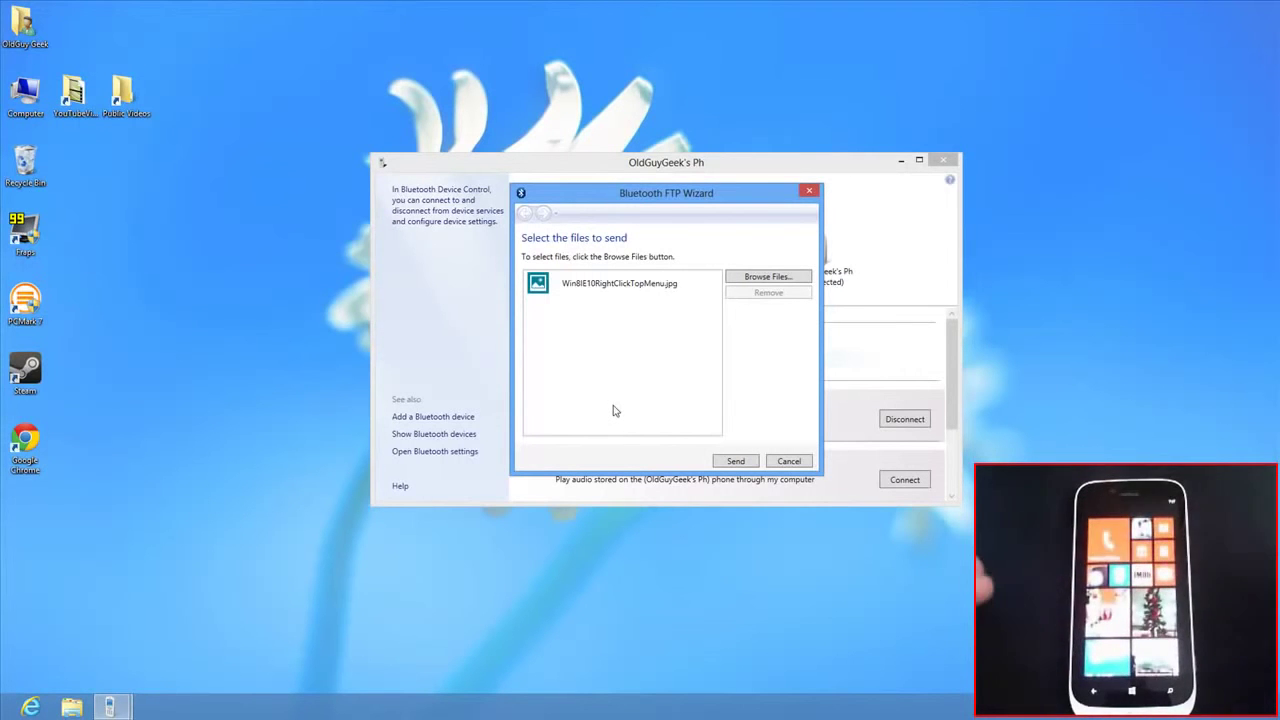
Send Win8IE10RightClickTopMenu.jpg to the phone from the Bluetooth FTP Wizard.
{"action": "left_click", "coordinate": [742, 465]}
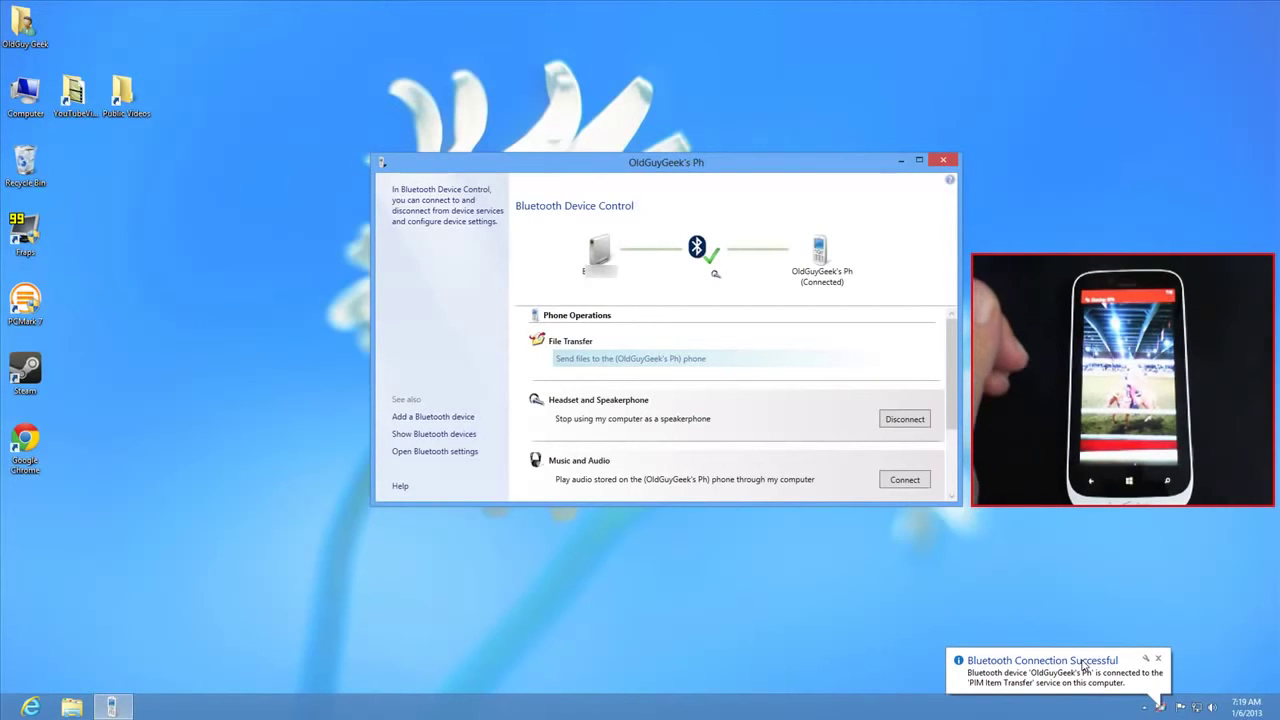
Open the folder holding WP_20121229_037.jpg via the tray's File Transfer notification.
{"action": "left_click", "coordinate": [1160, 708]}
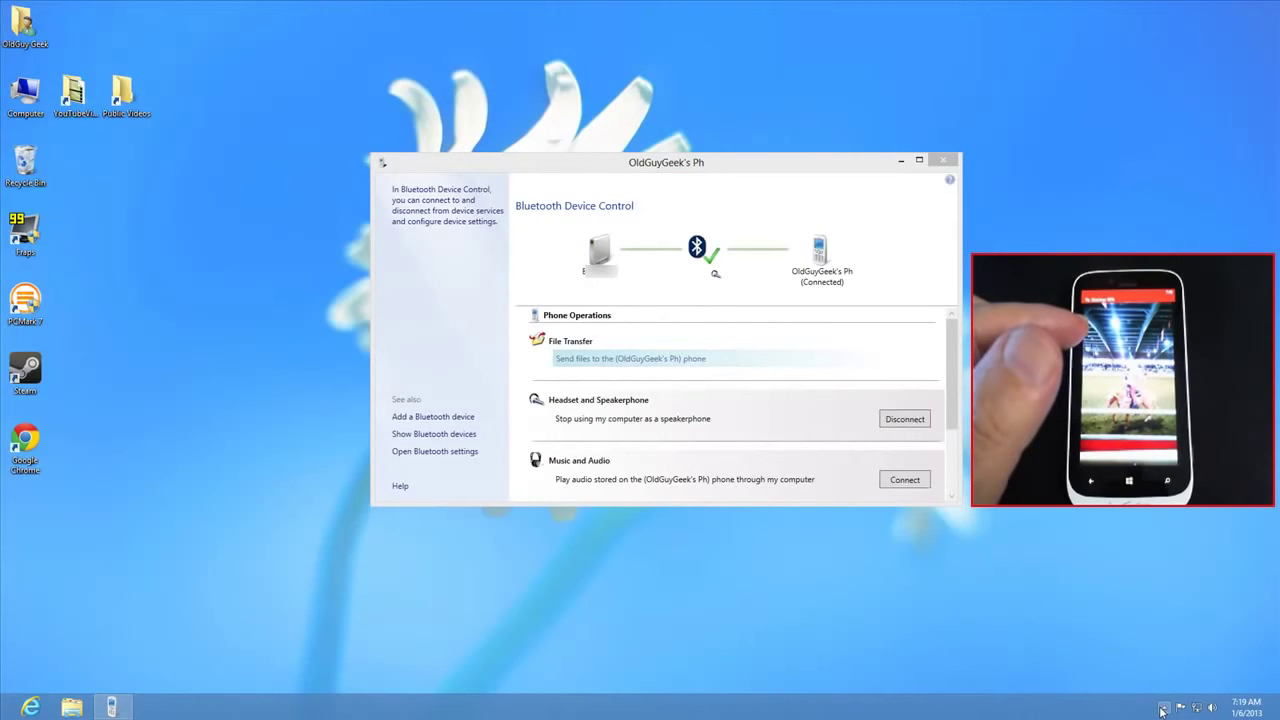
{"action": "left_click", "coordinate": [1163, 709]}
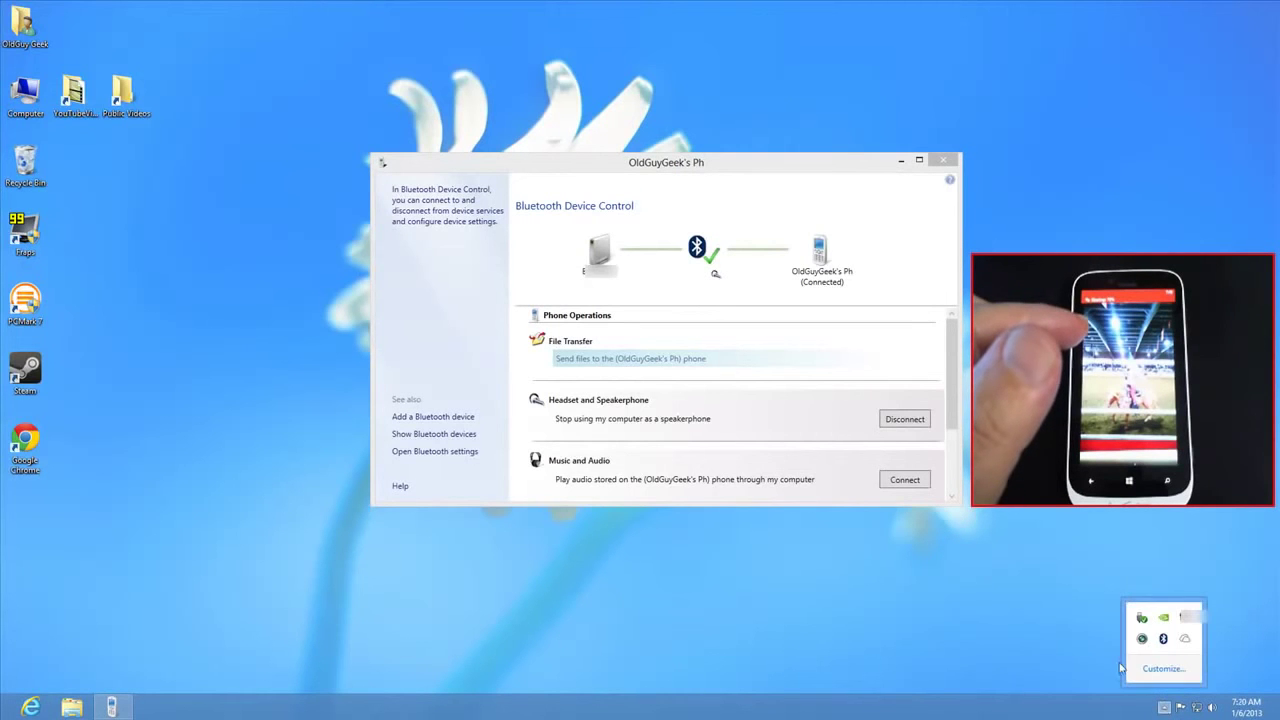
{"action": "left_click", "coordinate": [1067, 651]}
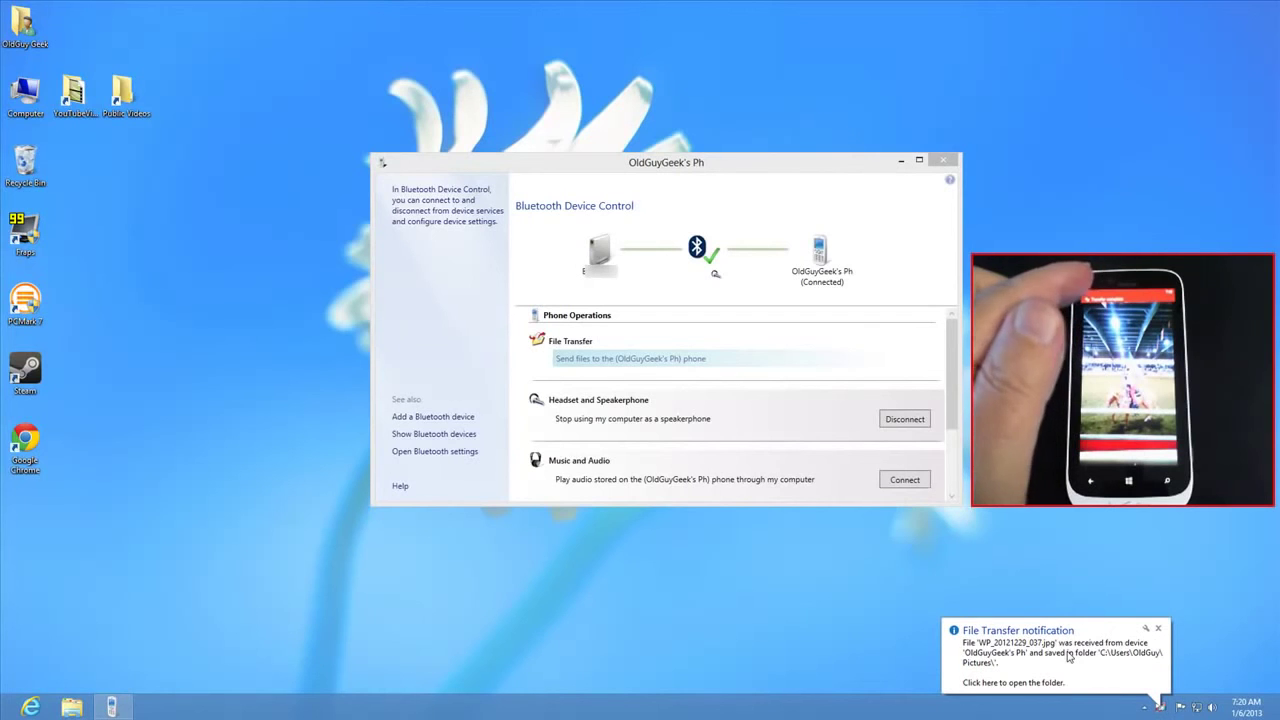
{"action": "left_click", "coordinate": [1155, 688]}
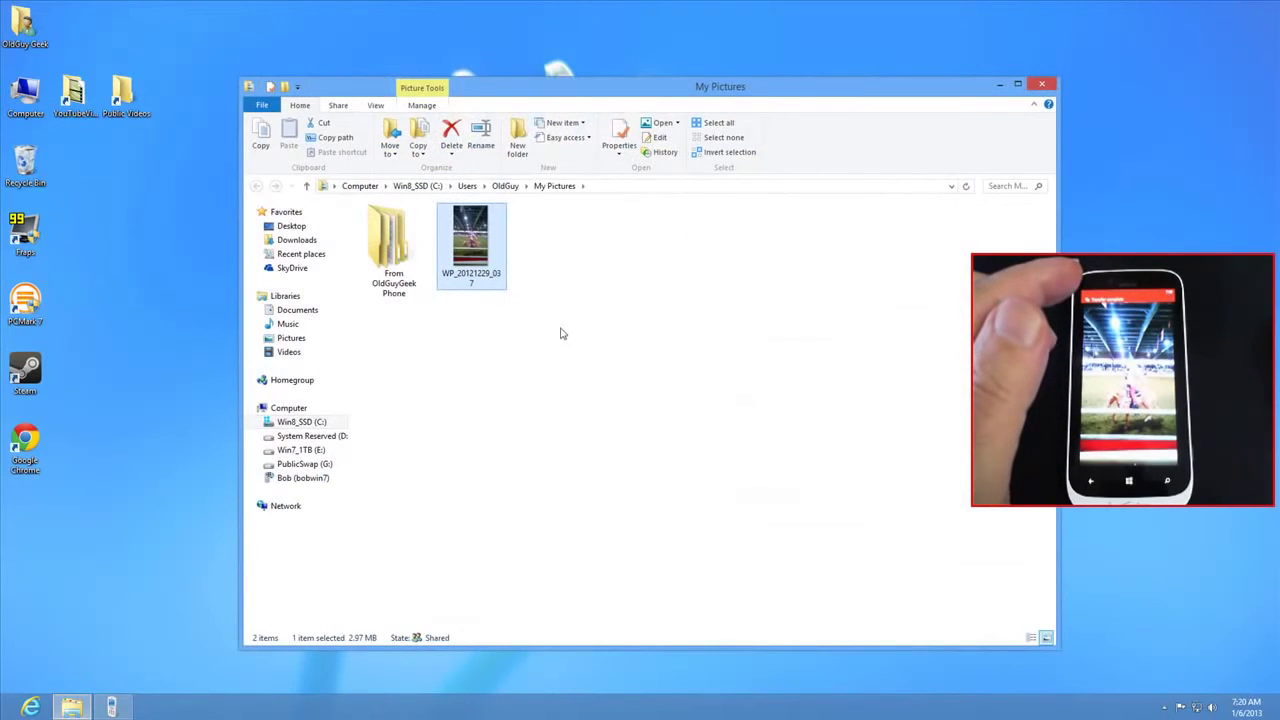